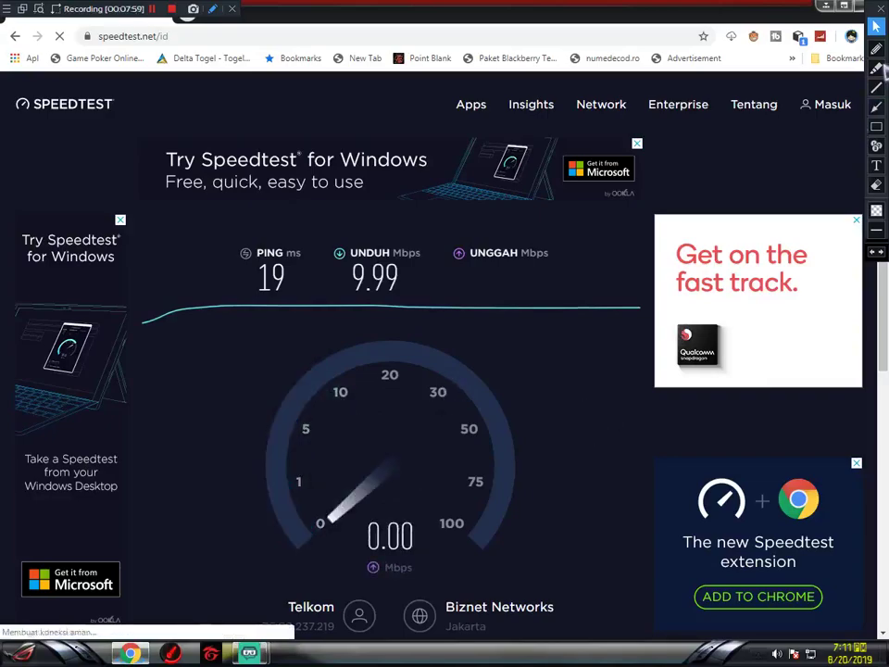
Step: Circle the download speed result on the speed test page in red with the pen annotation
left_click(877, 49)
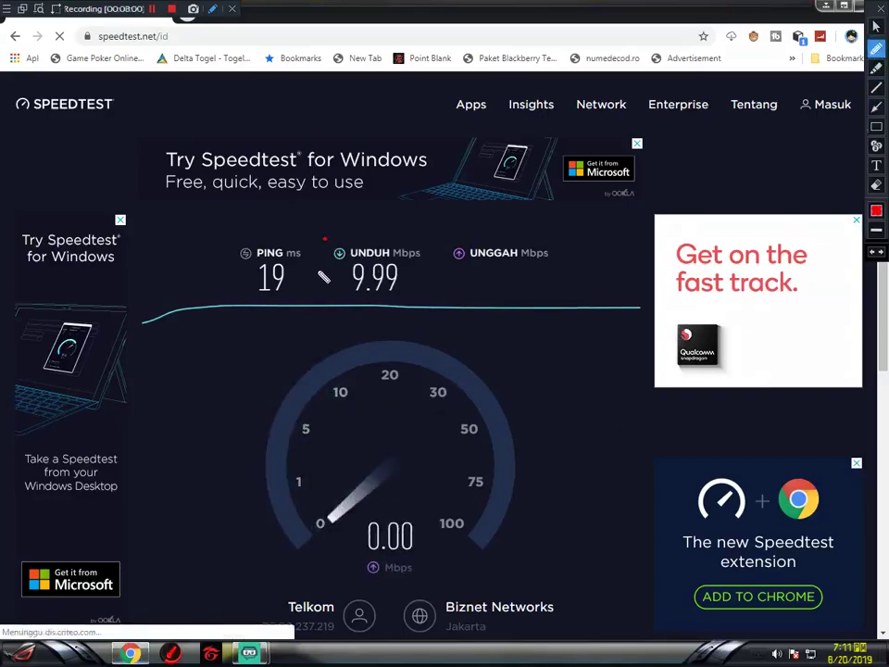
mouse_move(324, 276)
left_mouse_down()
mouse_move(385, 303)
mouse_move(420, 274)
mouse_move(406, 240)
mouse_move(333, 241)
left_mouse_up()
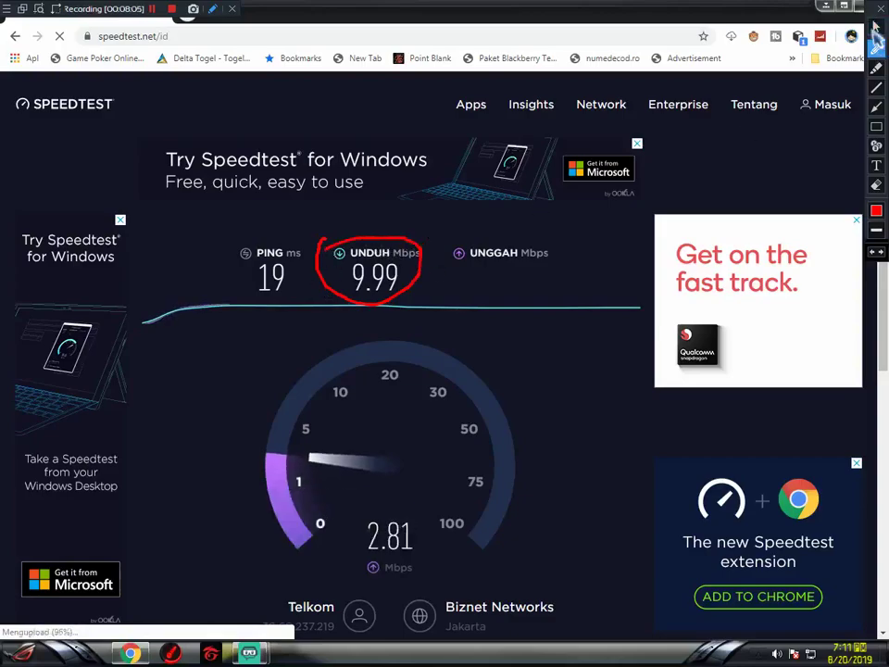
left_click(876, 28)
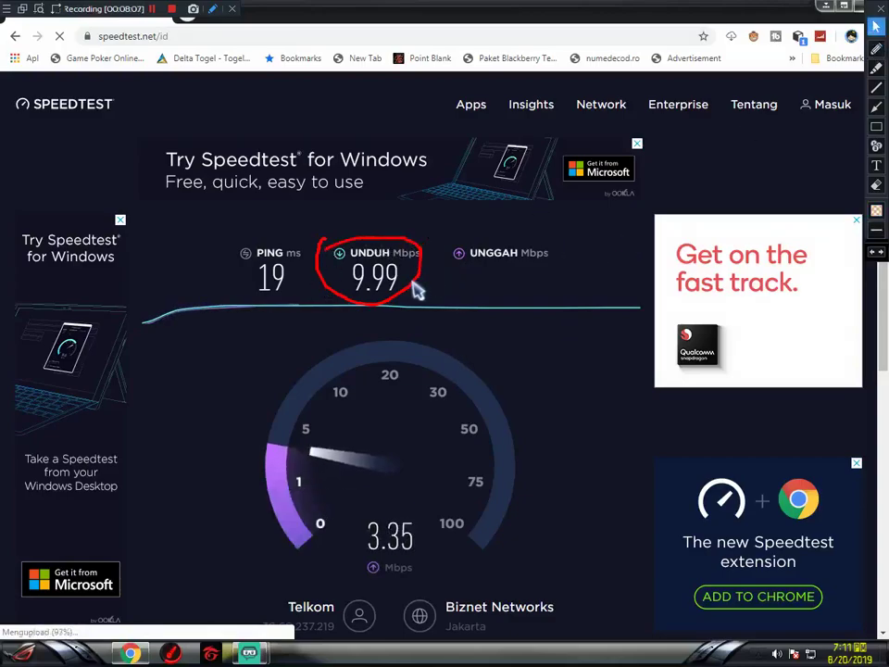
left_click(878, 49)
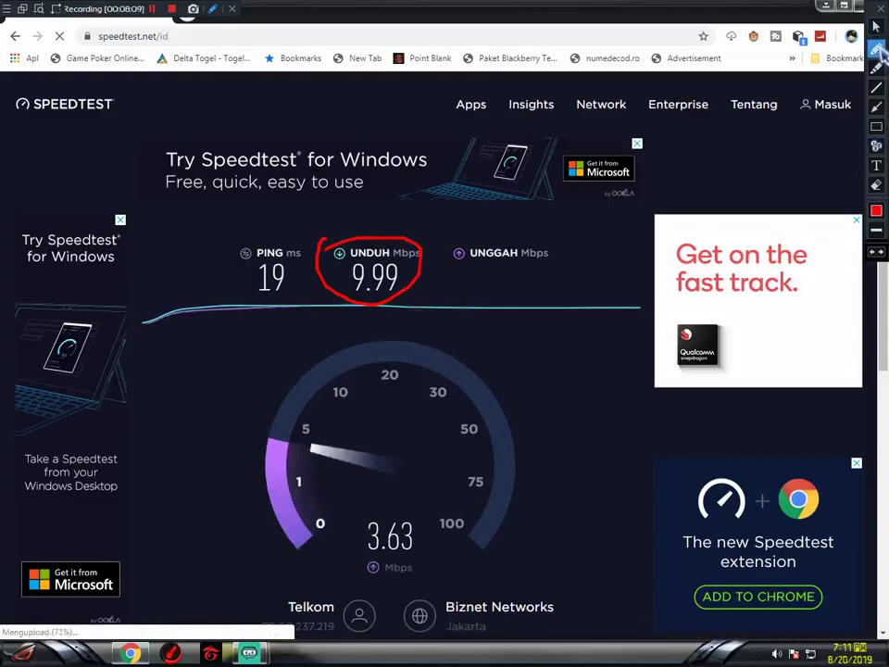
left_click(878, 187)
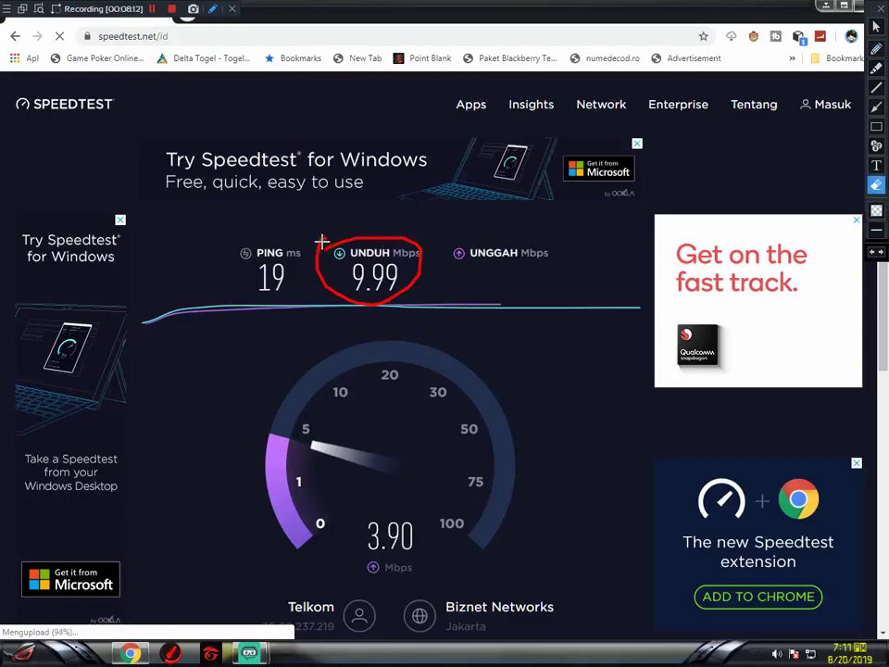
left_click(876, 26)
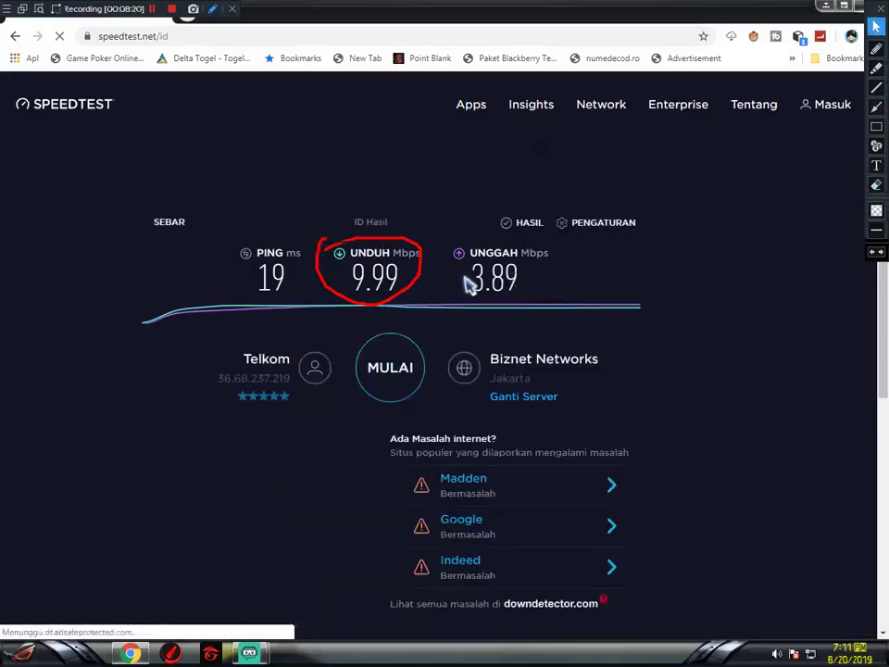
Step: Circle the upload speed result in red with the pen, and clear all annotations from the speed test page
left_click_drag(466, 277, 488, 277)
left_click(536, 284)
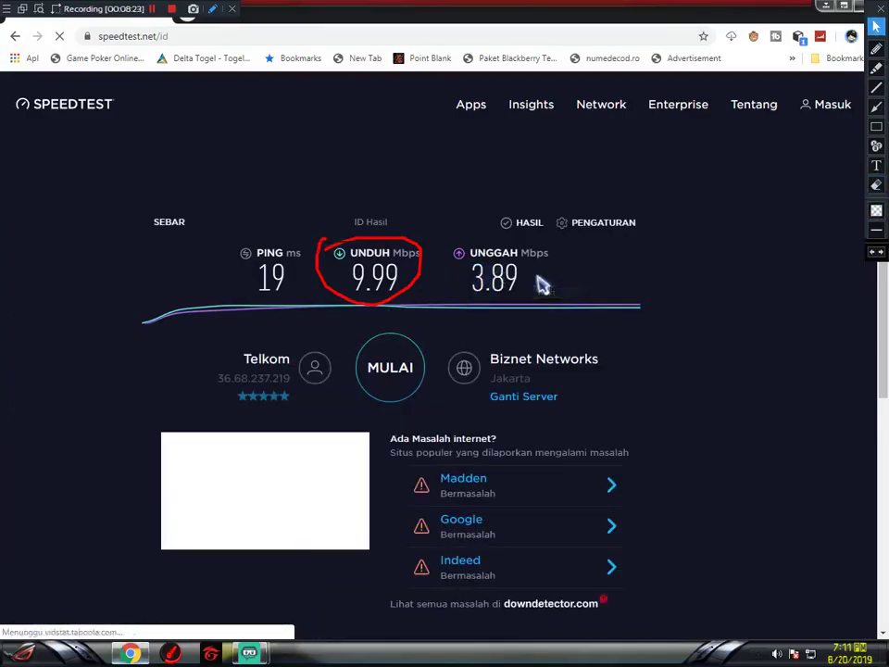
double_click(491, 278)
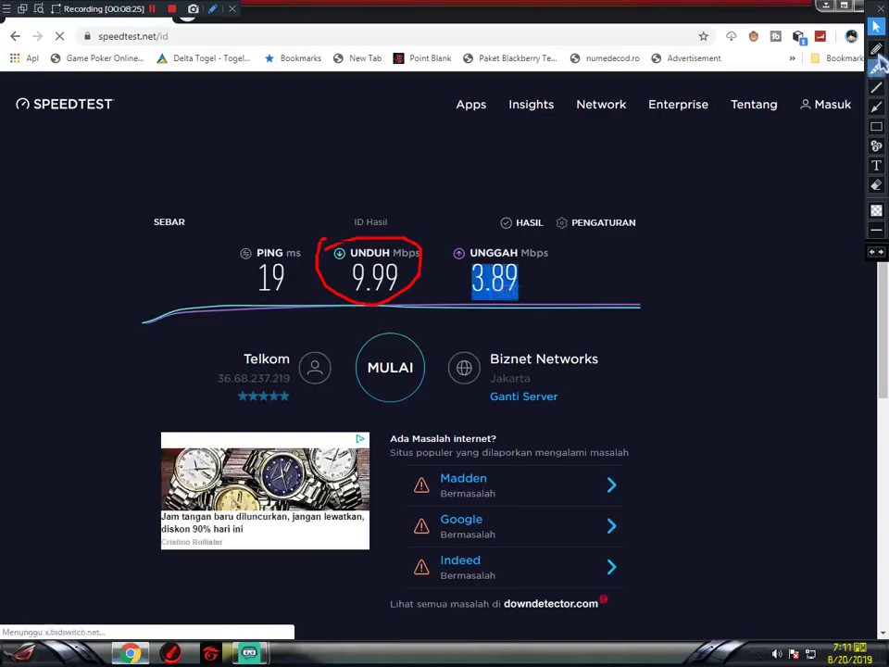
left_click(876, 48)
mouse_move(468, 242)
left_mouse_down()
mouse_move(451, 297)
mouse_move(515, 319)
mouse_move(574, 274)
mouse_move(485, 243)
left_mouse_up()
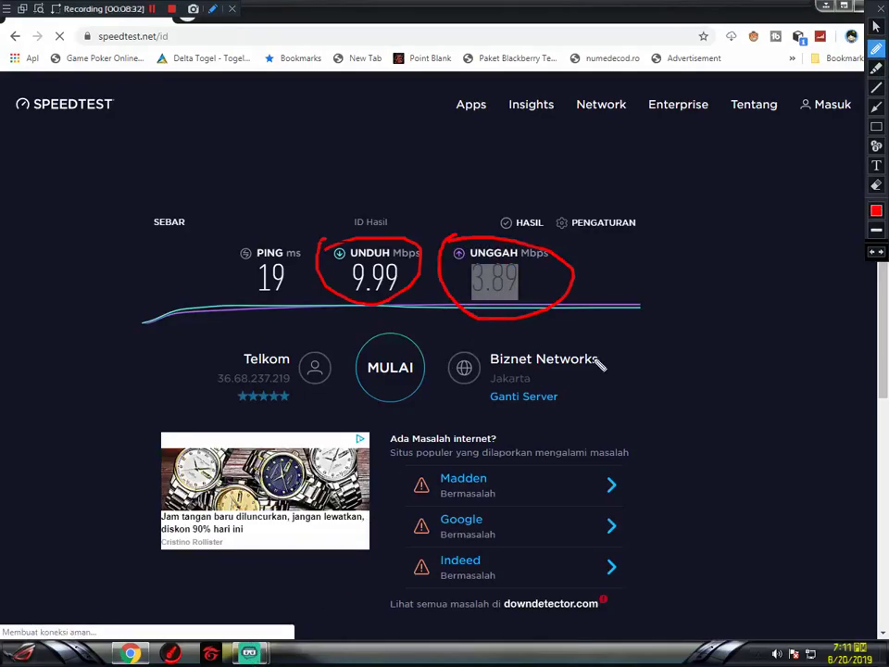
left_click(251, 654)
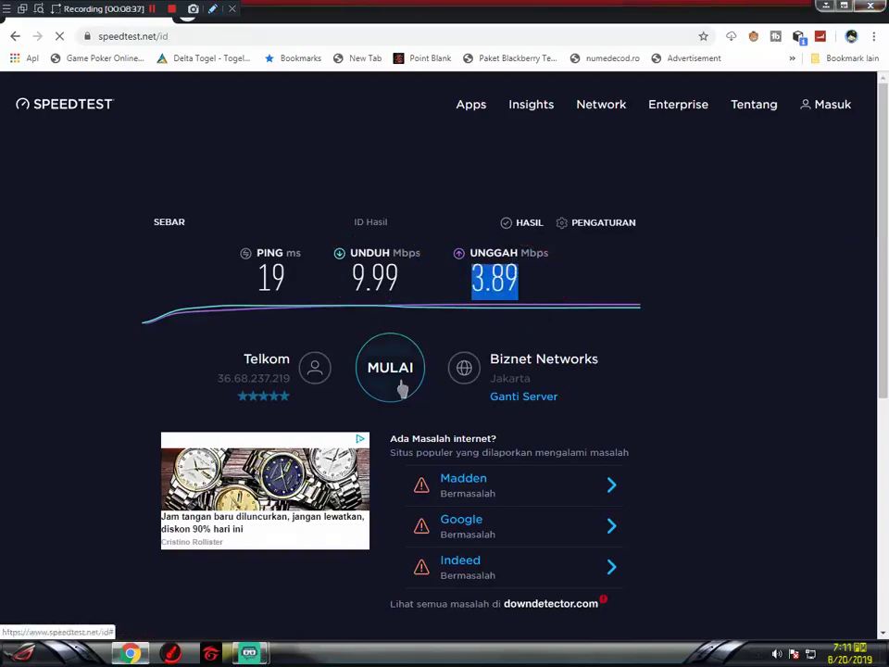
left_click(562, 287)
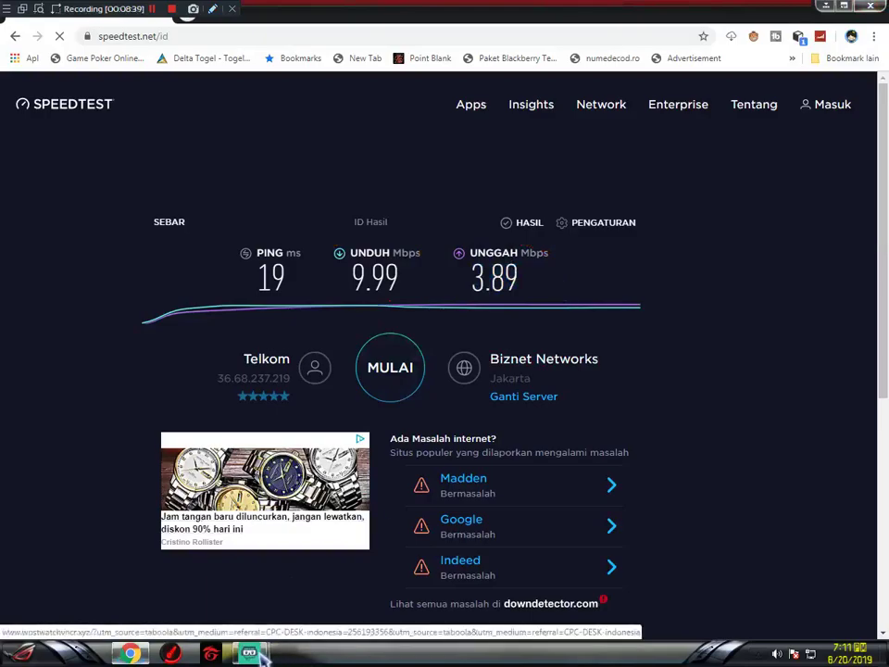
Step: Switch to the Streamlabs OBS output settings and set the streaming bitrate to 1000
mouse_move(261, 654)
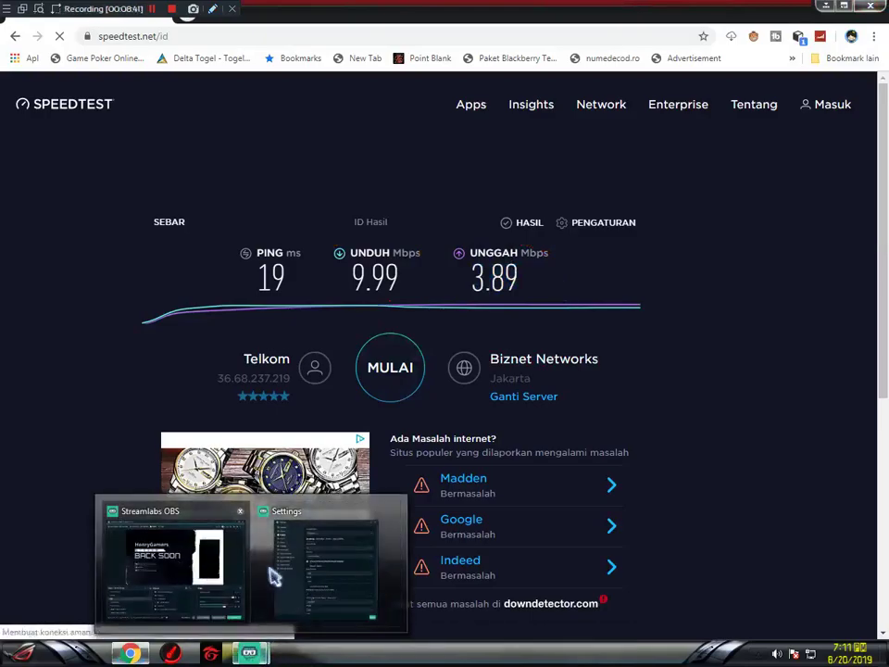
left_click(207, 589)
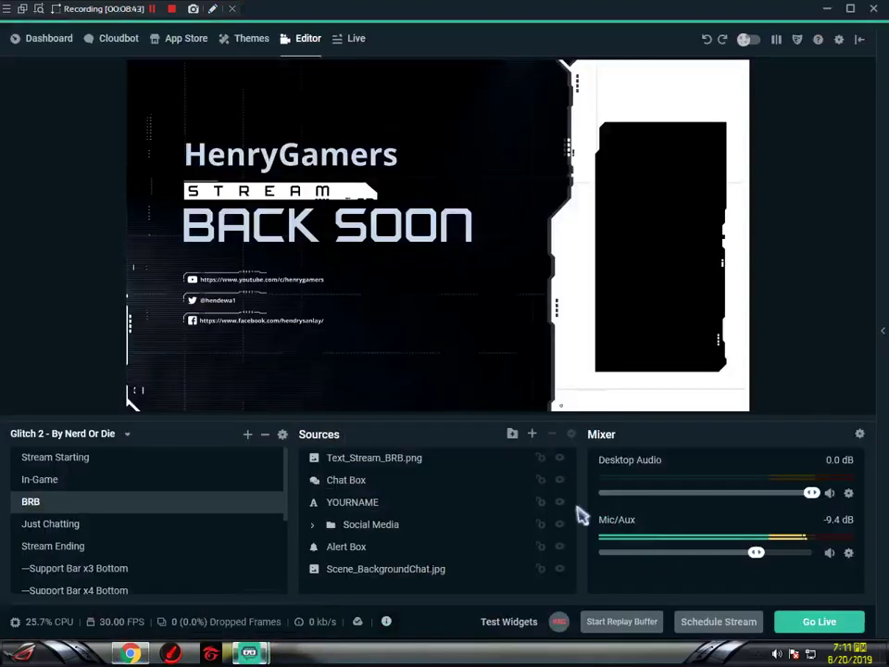
mouse_move(270, 650)
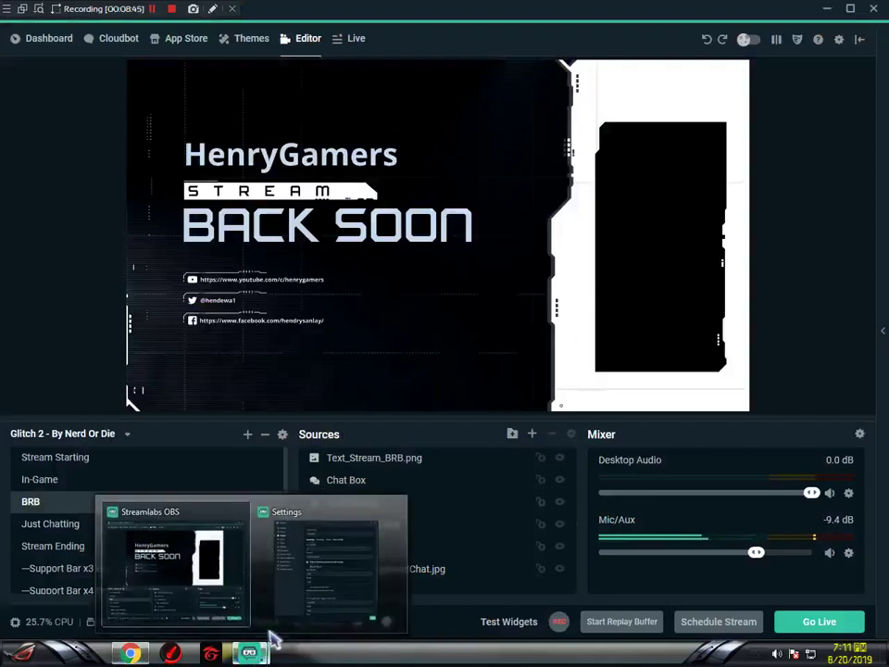
left_click(343, 571)
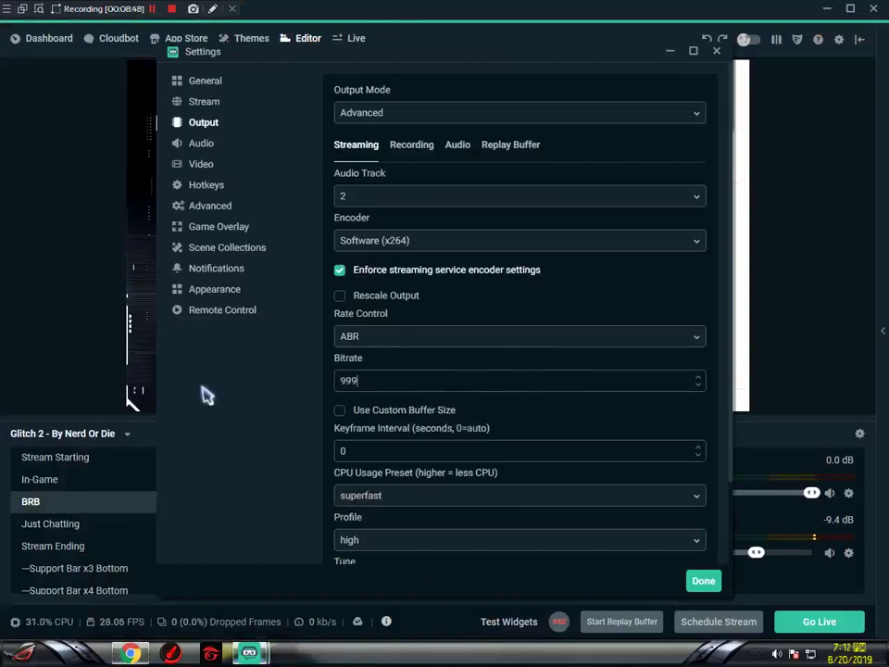
scroll(473, 377, "up", 1)
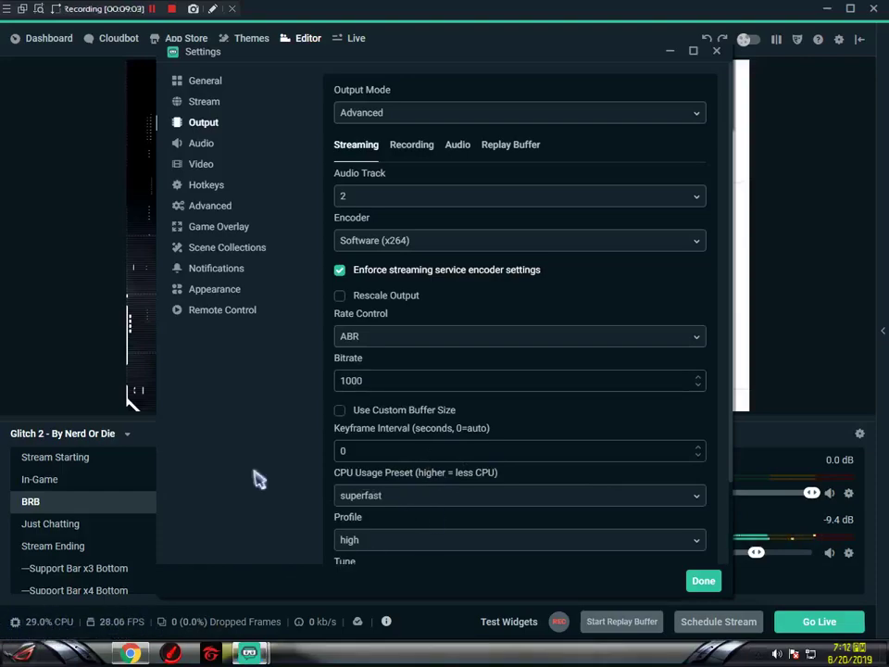
Step: Circle the CPU usage readout in red with the pen and clear the marking
left_click(212, 9)
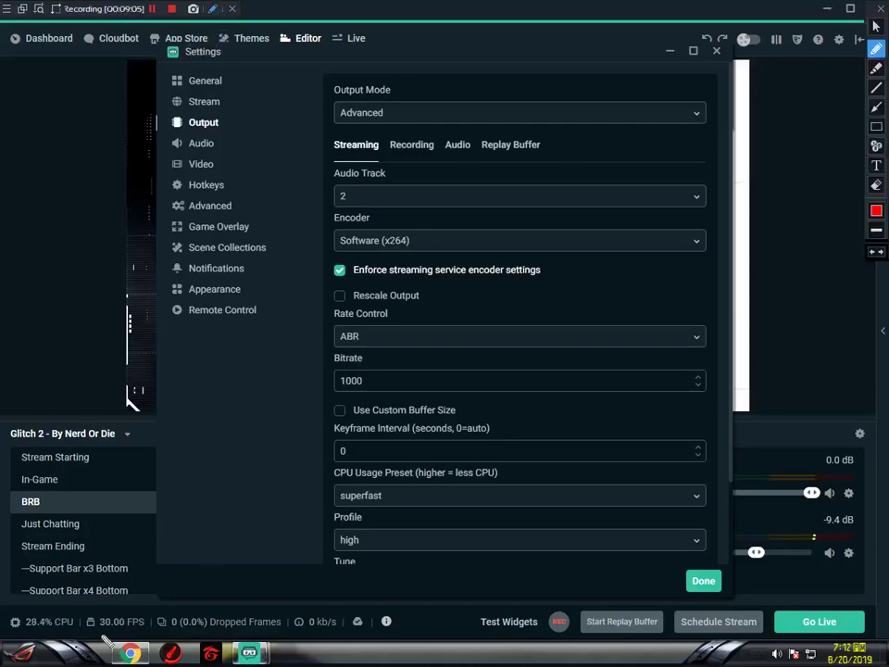
mouse_move(84, 628)
left_mouse_down()
mouse_move(18, 629)
mouse_move(11, 619)
left_mouse_up()
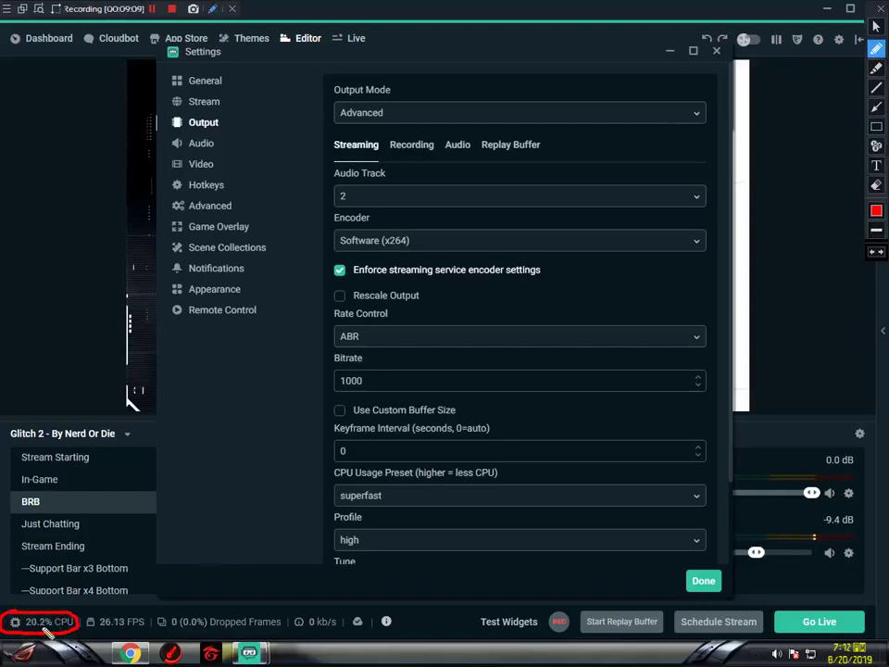
left_click(212, 9)
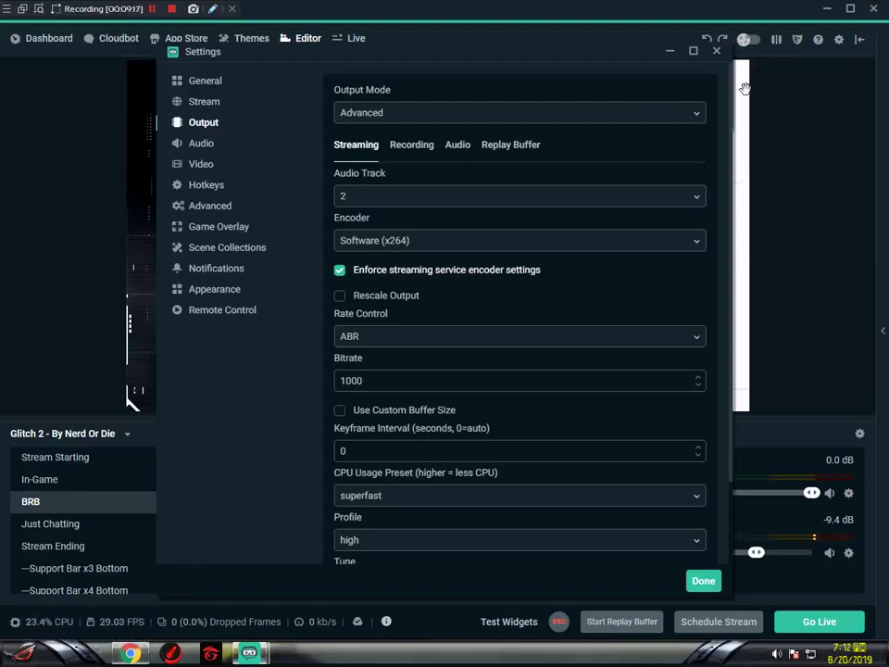
Step: Circle the FPS and CPU readouts in red with the pen and clear both markings
left_click(212, 8)
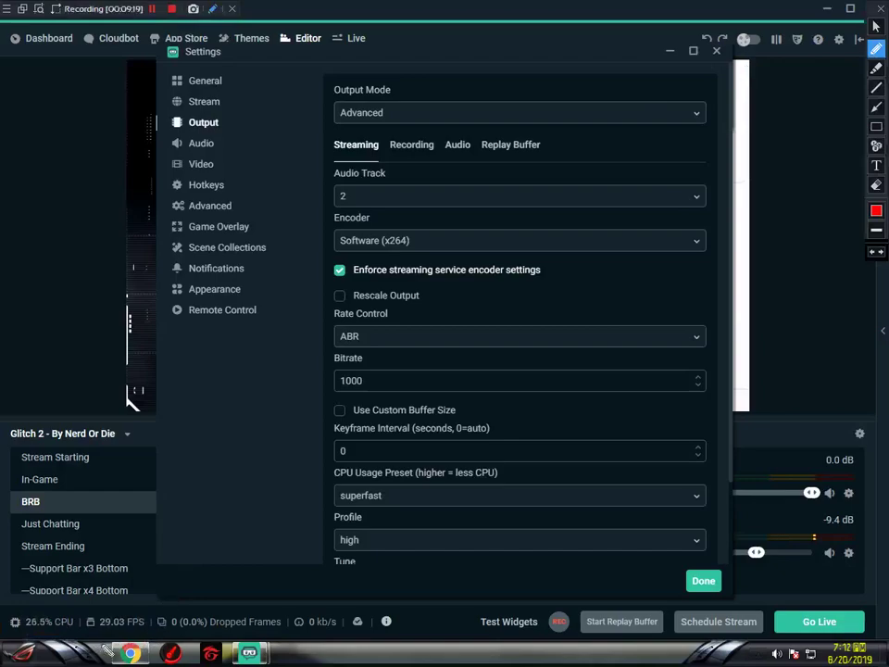
mouse_move(83, 617)
left_mouse_down()
mouse_move(149, 621)
mouse_move(81, 631)
left_mouse_up()
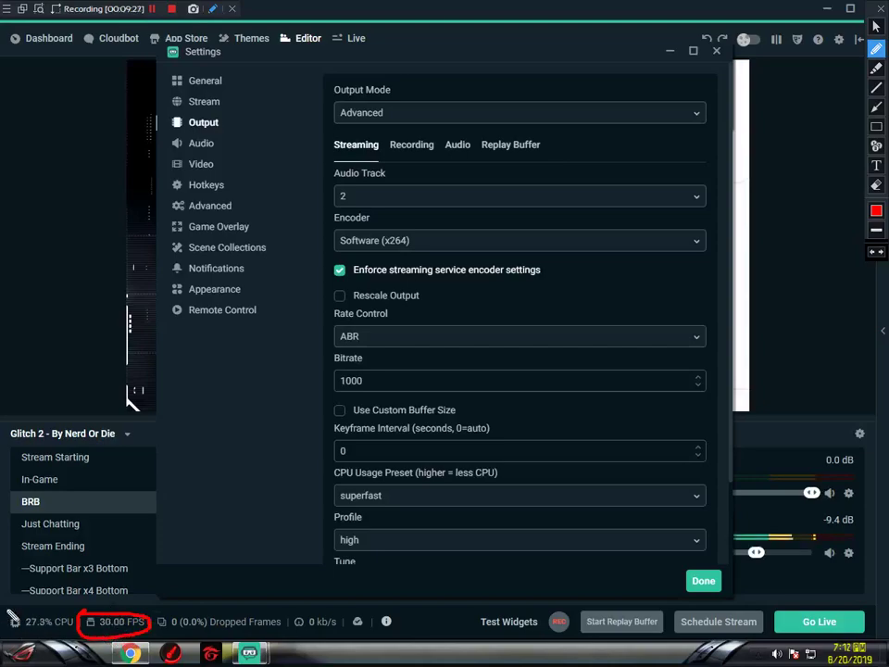
left_click_drag(15, 611, 69, 620)
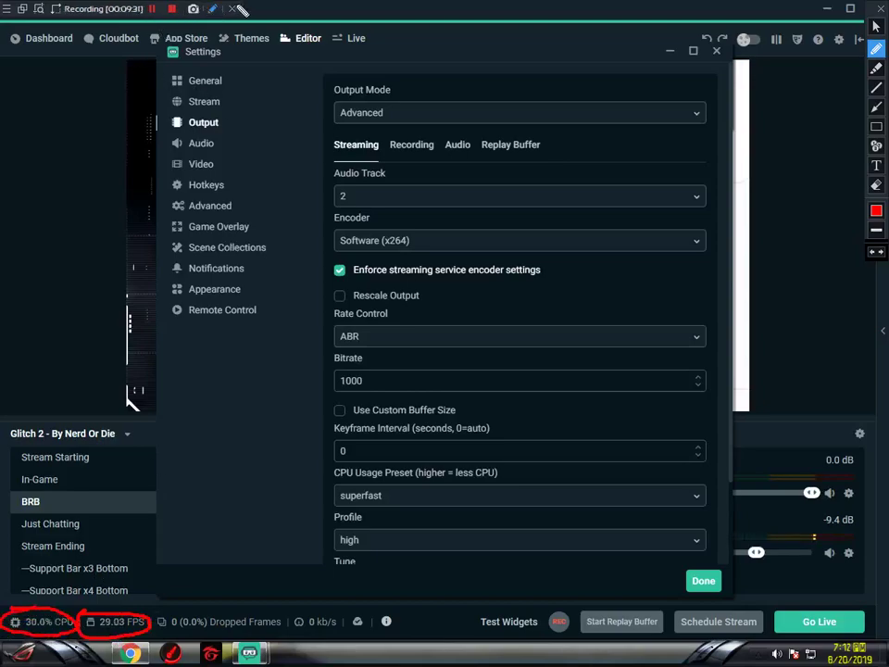
left_click(213, 9)
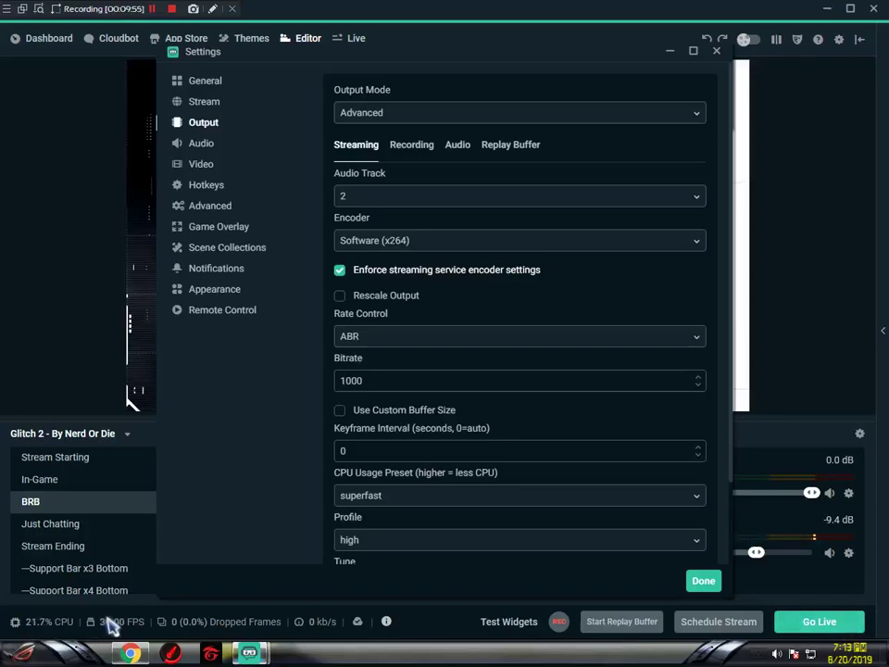
Step: Bring the settings window back to the front and show the video settings
key("Escape")
mouse_move(260, 653)
left_click(312, 592)
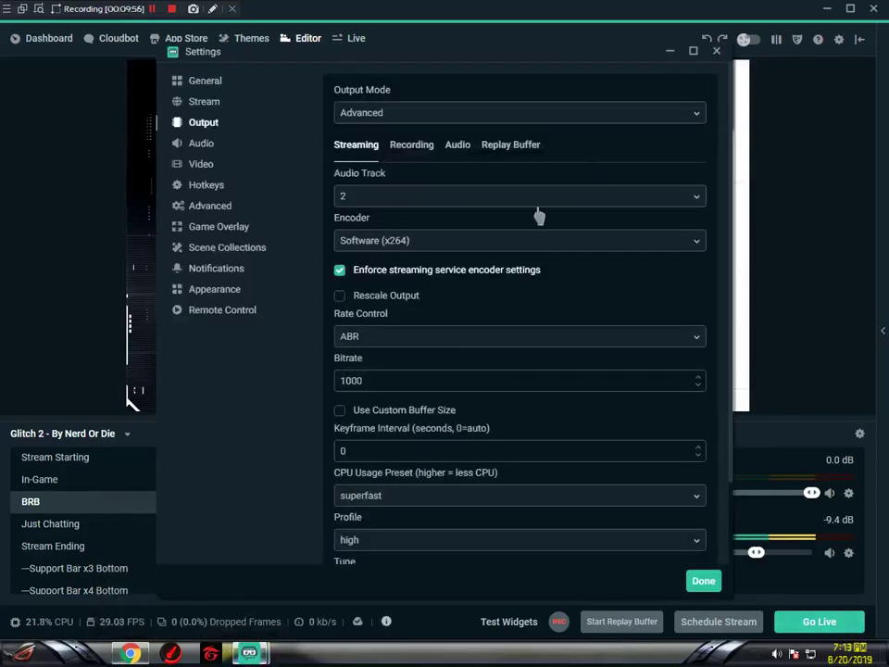
left_click(199, 166)
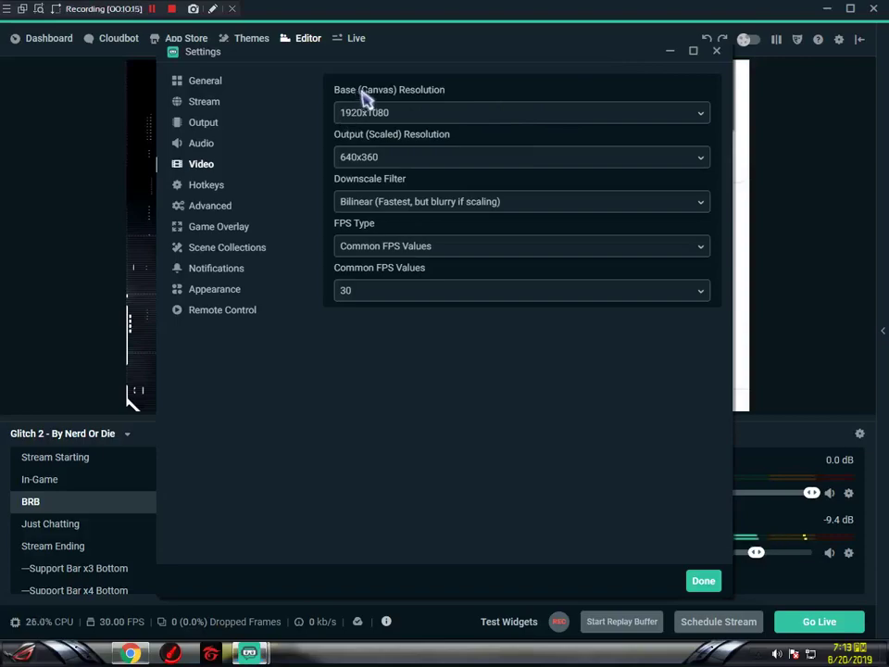
Step: Minimize the settings window to view the scene canvas, and restore it to compare the base and output resolutions
left_click(673, 52)
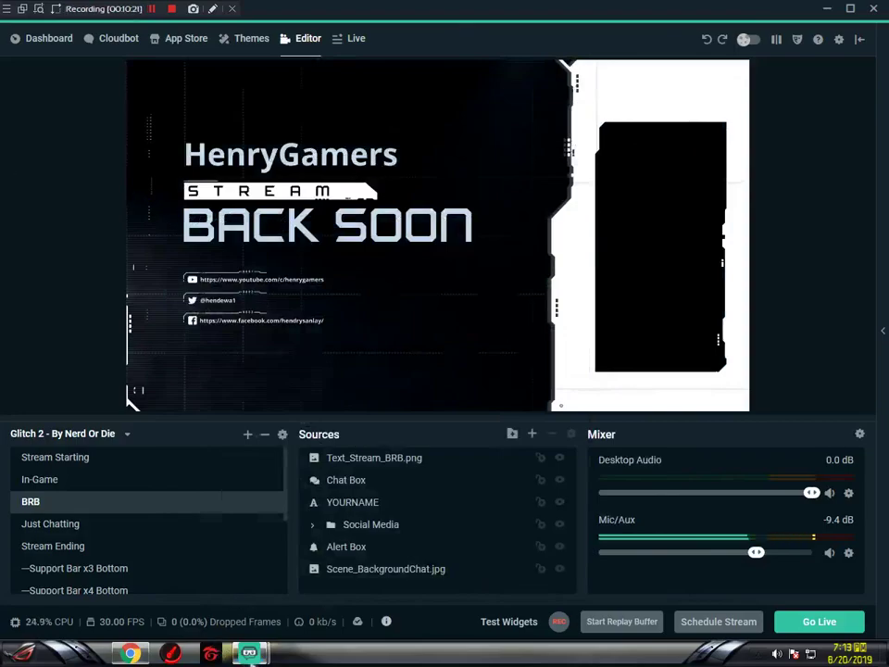
left_click(269, 546)
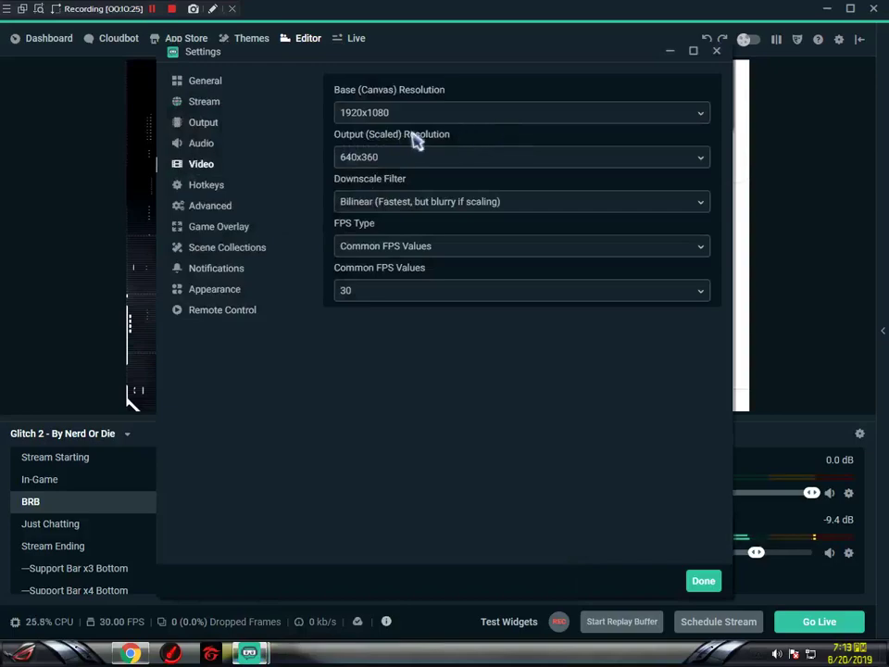
left_click(673, 54)
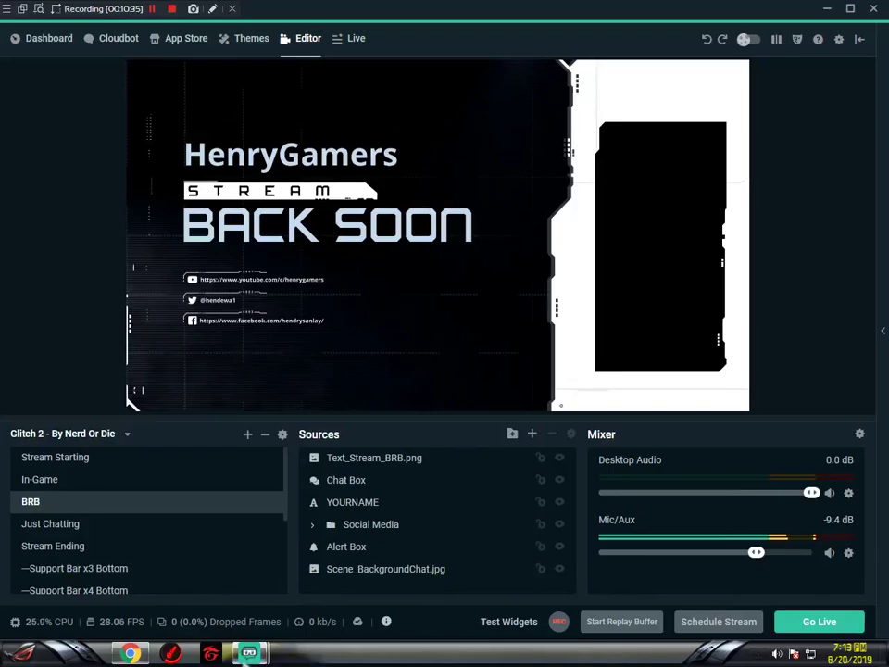
mouse_move(249, 653)
left_click(328, 573)
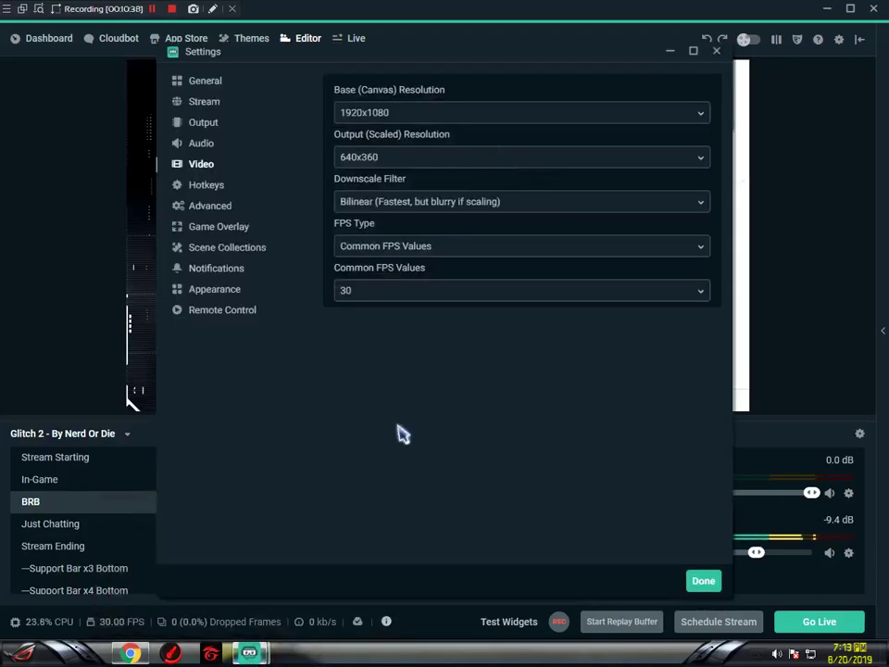
Step: Review the options for common FPS values, downscale filter and FPS type, keeping 30, Bilinear and Common FPS Values
left_click(390, 292)
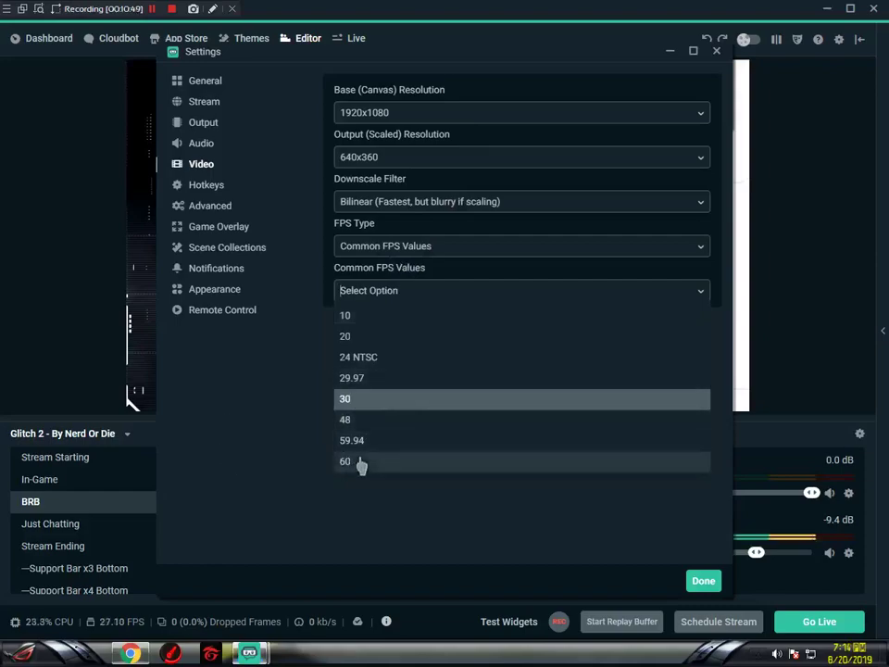
left_click(246, 429)
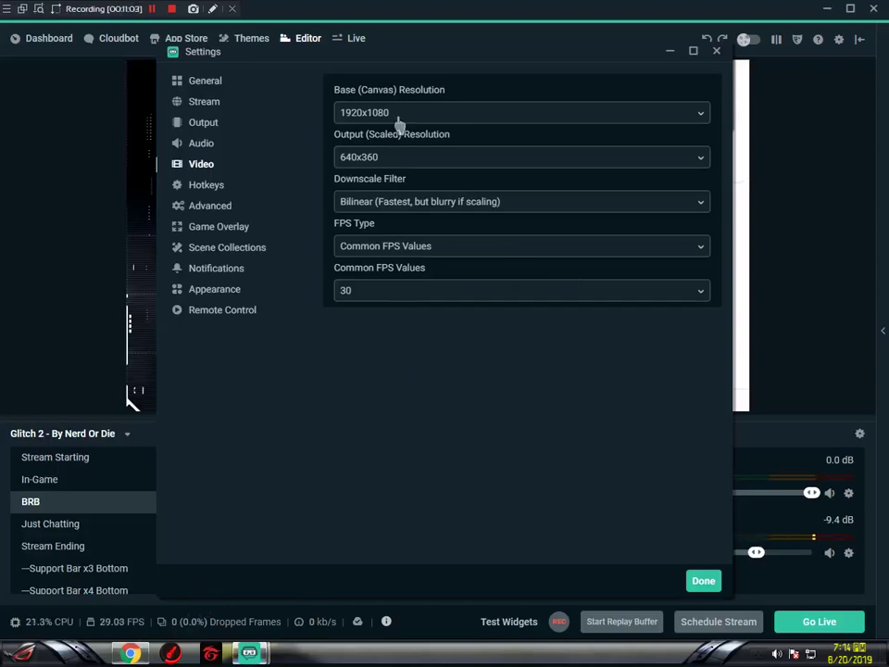
left_click(464, 202)
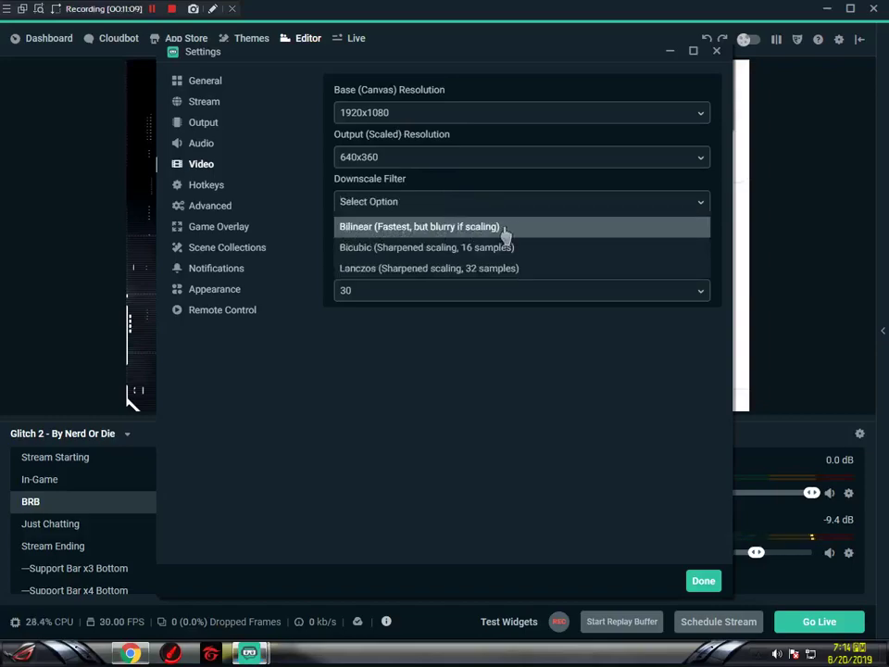
key("Return")
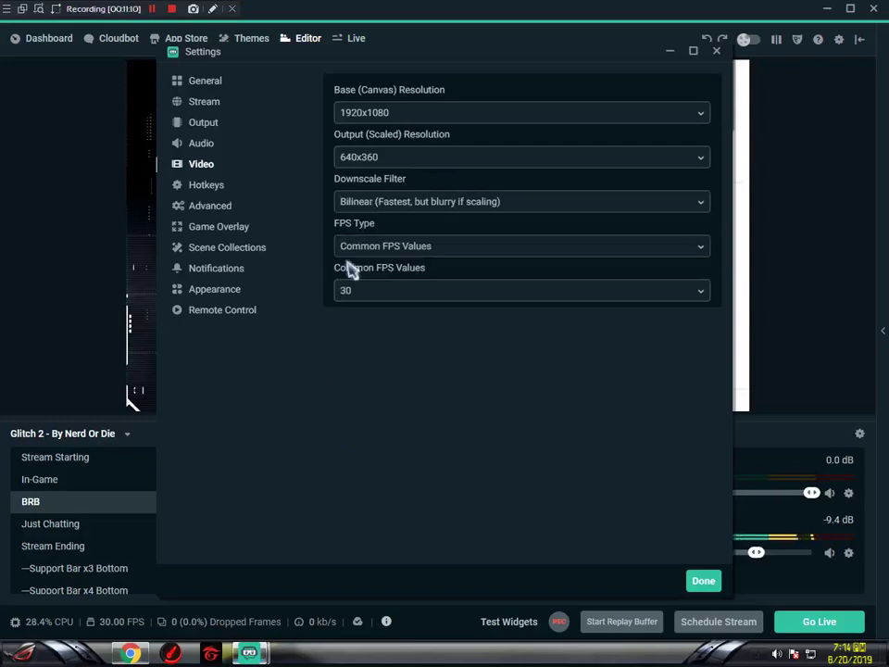
left_click(435, 243)
key("Return")
Step: Close the settings window, glance at the speed test page, and return to the Streamlabs OBS editor
left_click(716, 52)
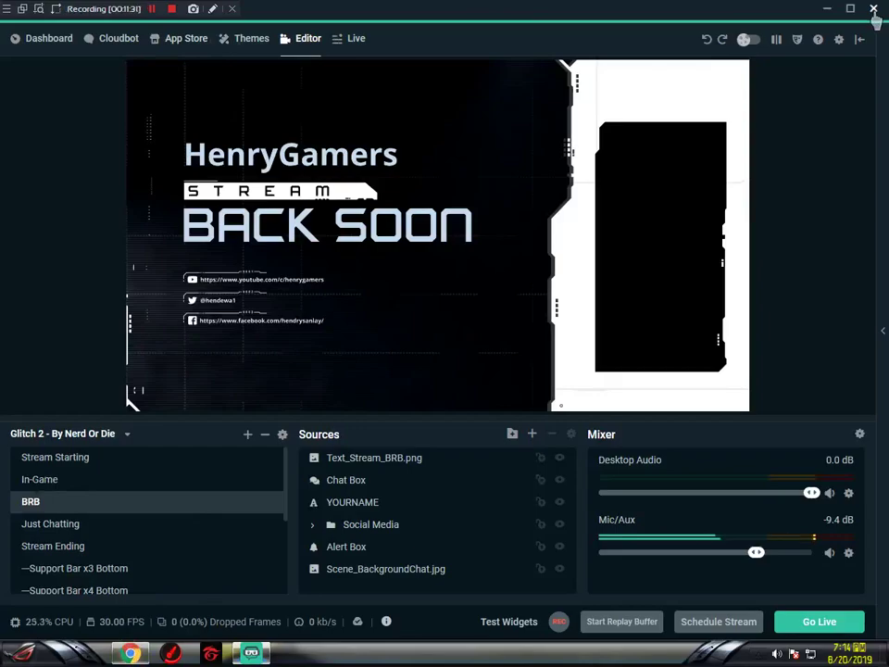
key("alt+Tab")
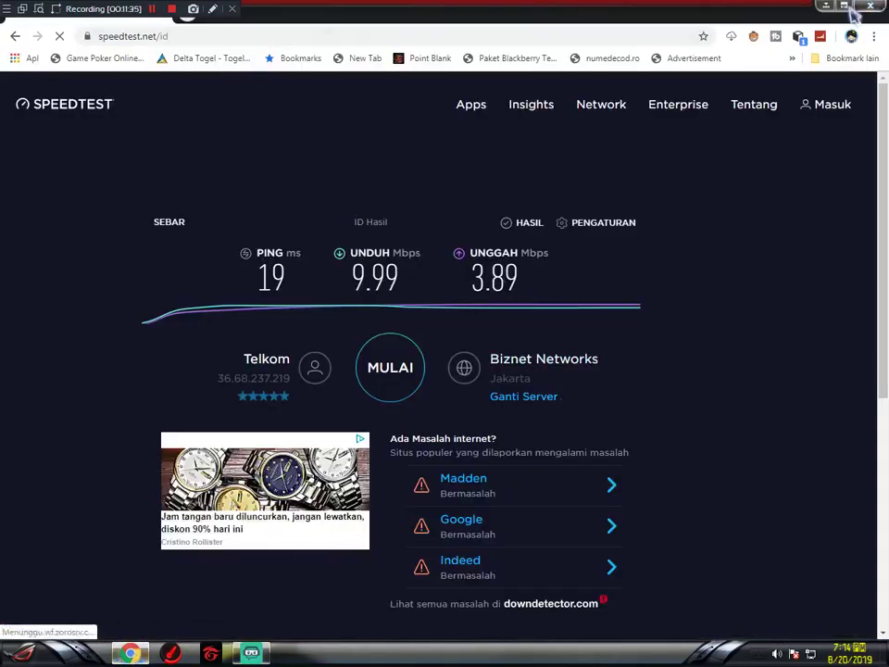
key("alt+Tab")
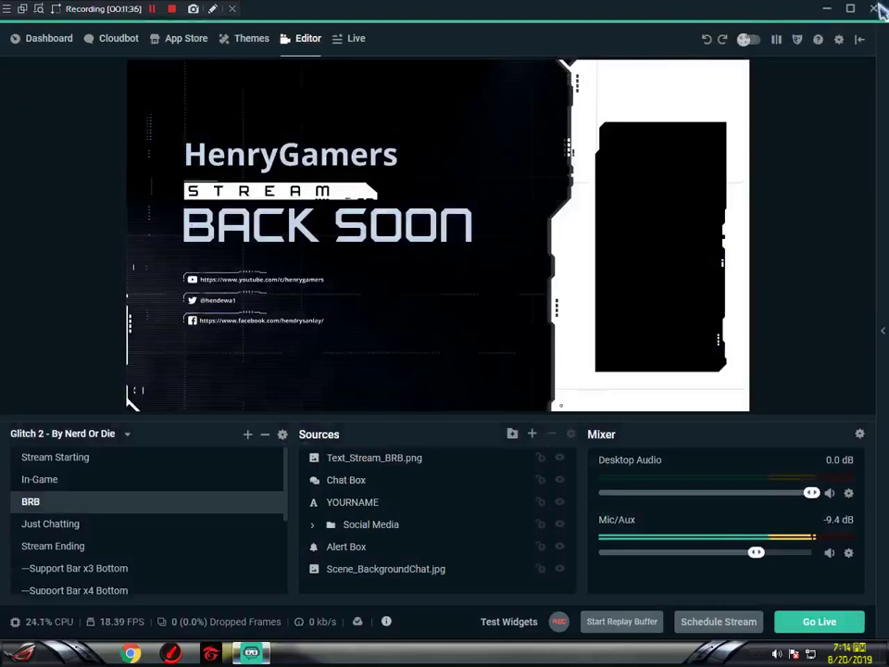